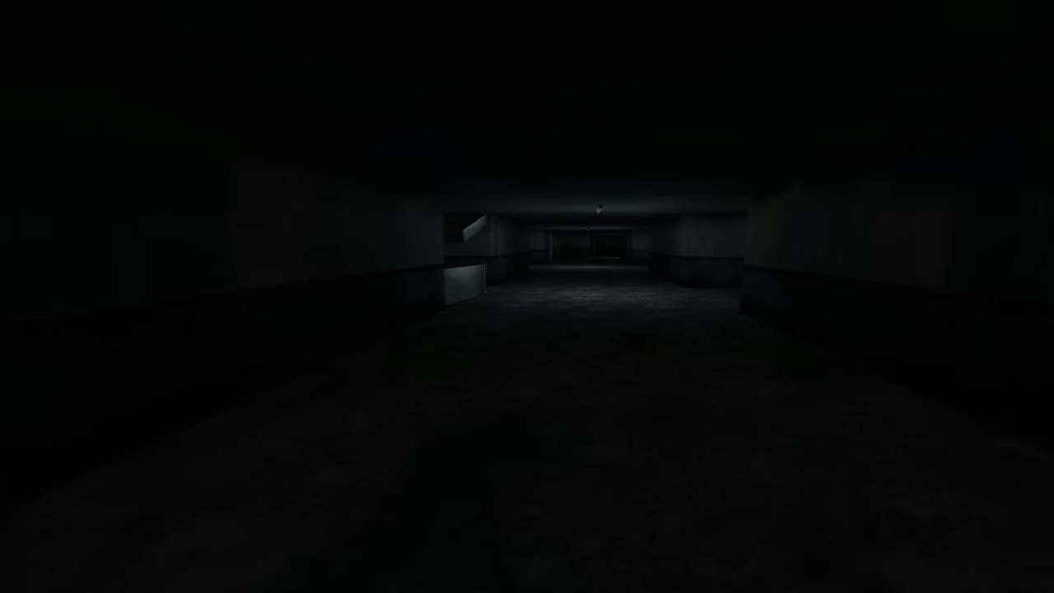
pyautogui.press('w')
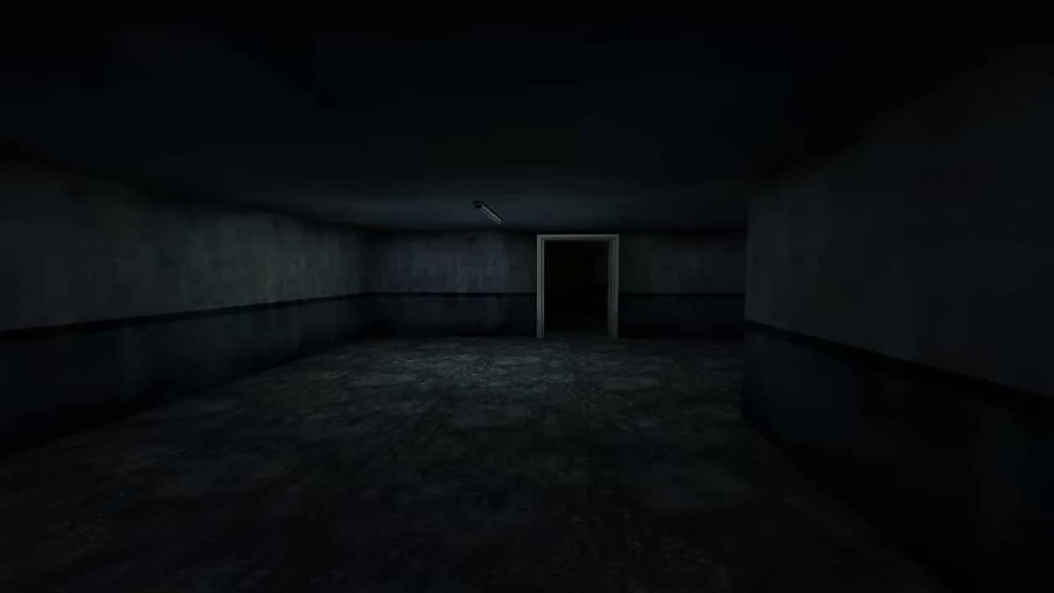
pyautogui.press('w')
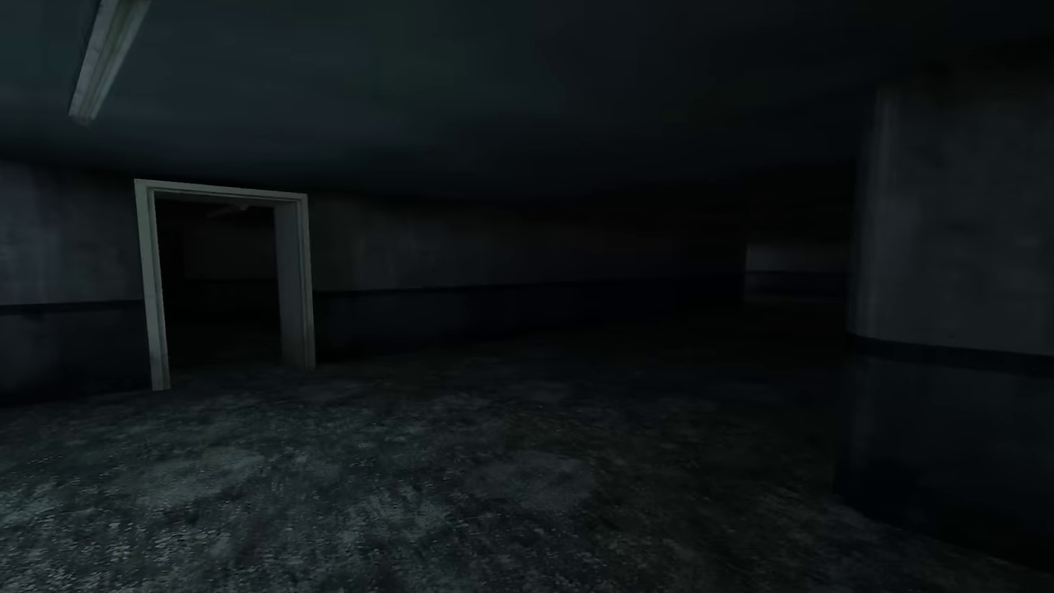
pyautogui.press('w')
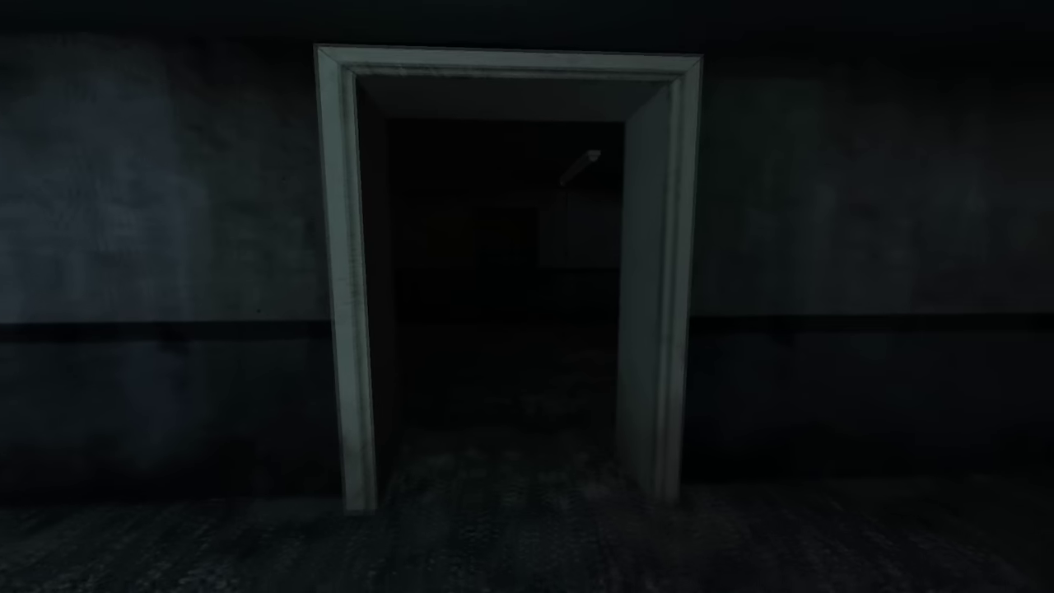